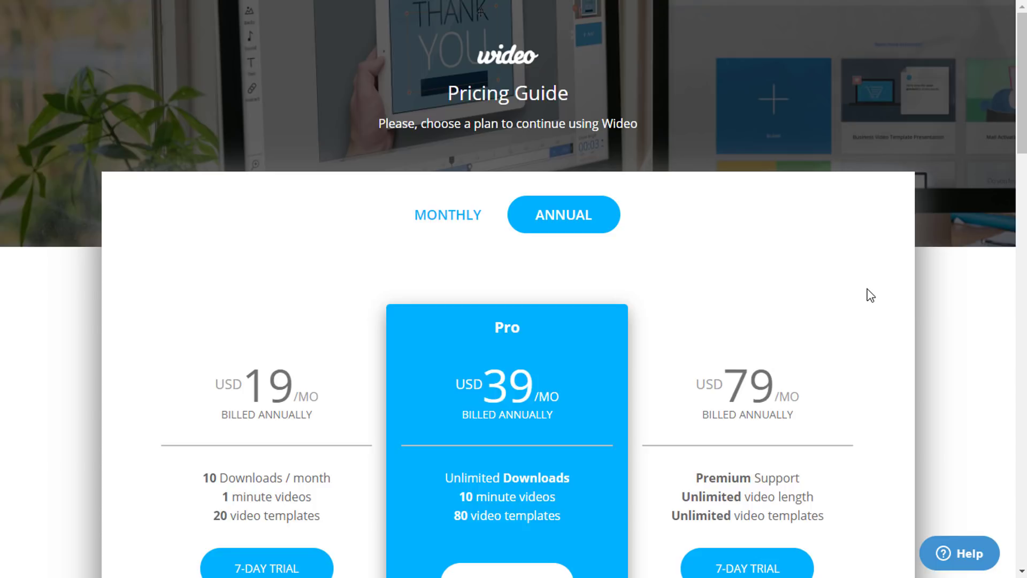
# - Start the Pro 7-day trial, registering with a name, e-mail, password and MARKETING as the use type
pyautogui.scroll(-2, 870, 294)
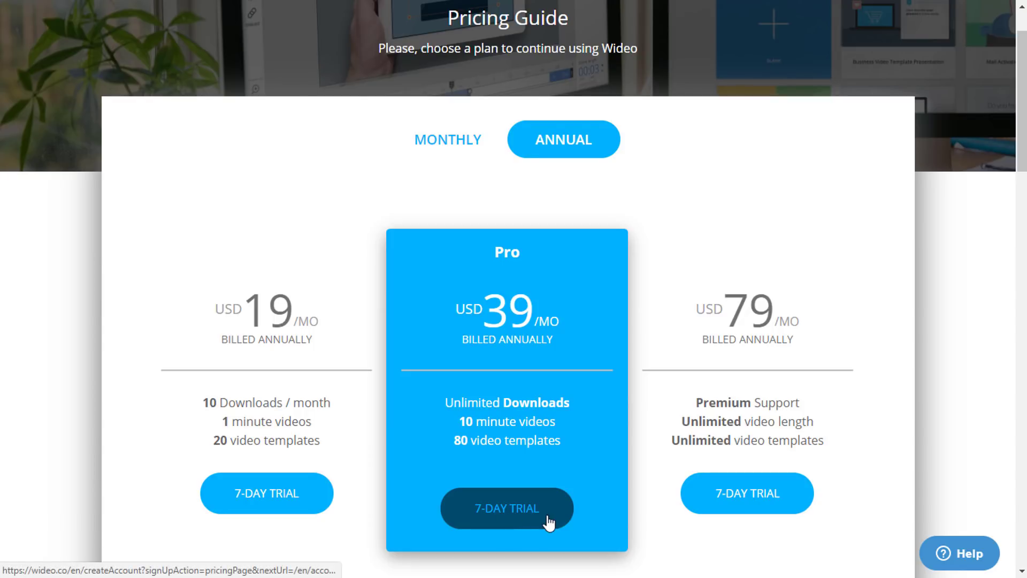
pyautogui.click(491, 511)
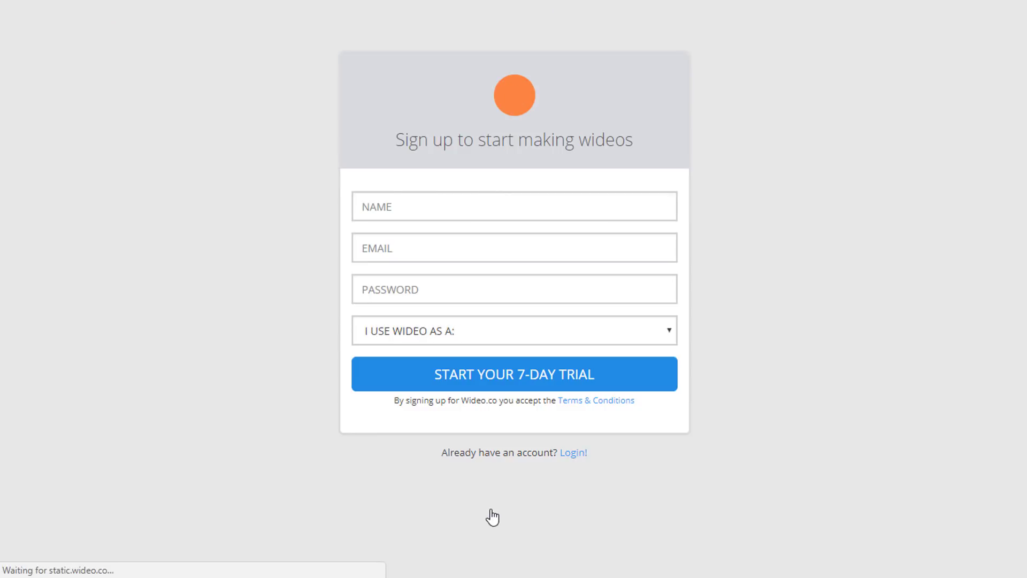
pyautogui.click(401, 204)
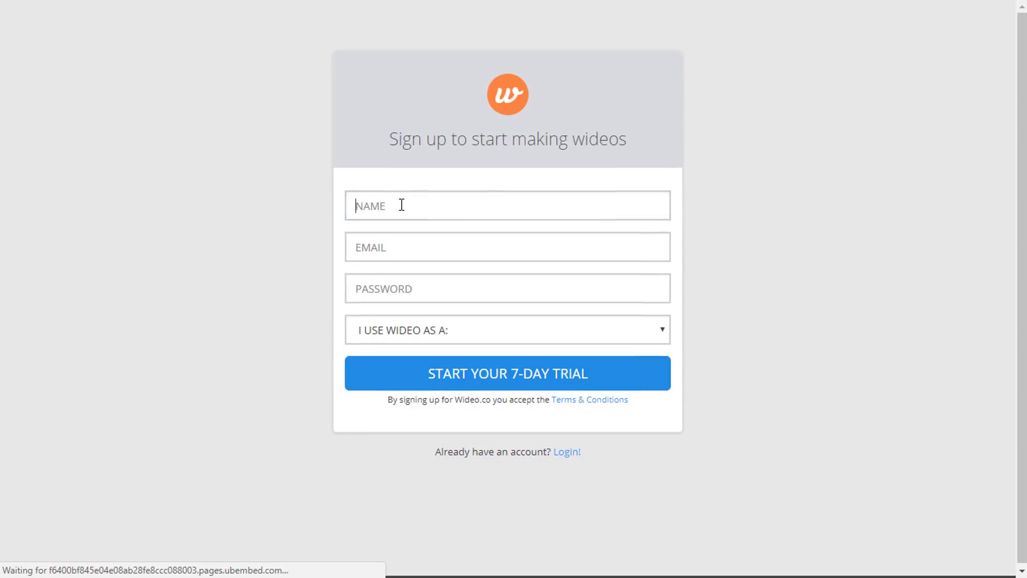
pyautogui.write('Your Name')
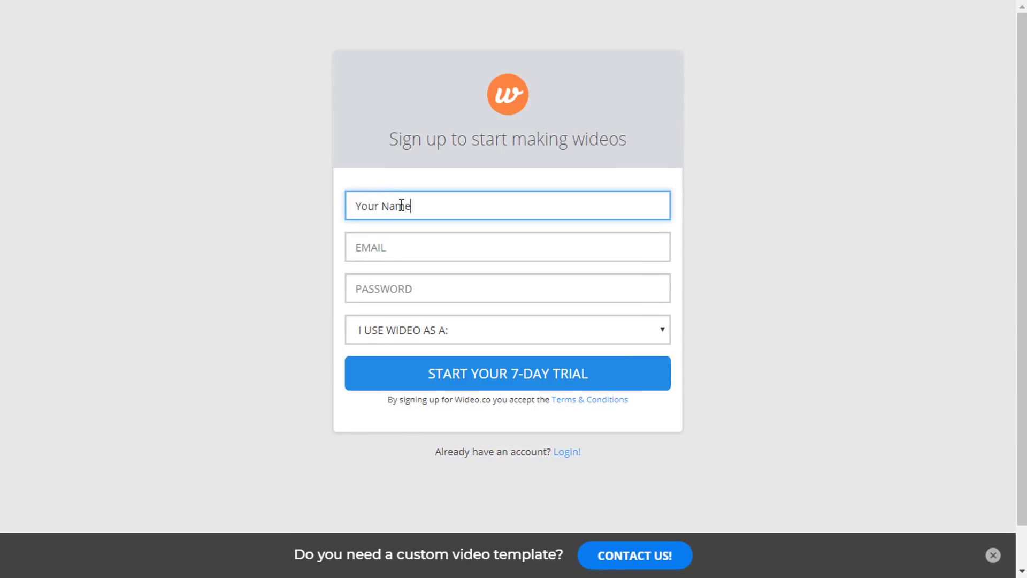
pyautogui.click(388, 248)
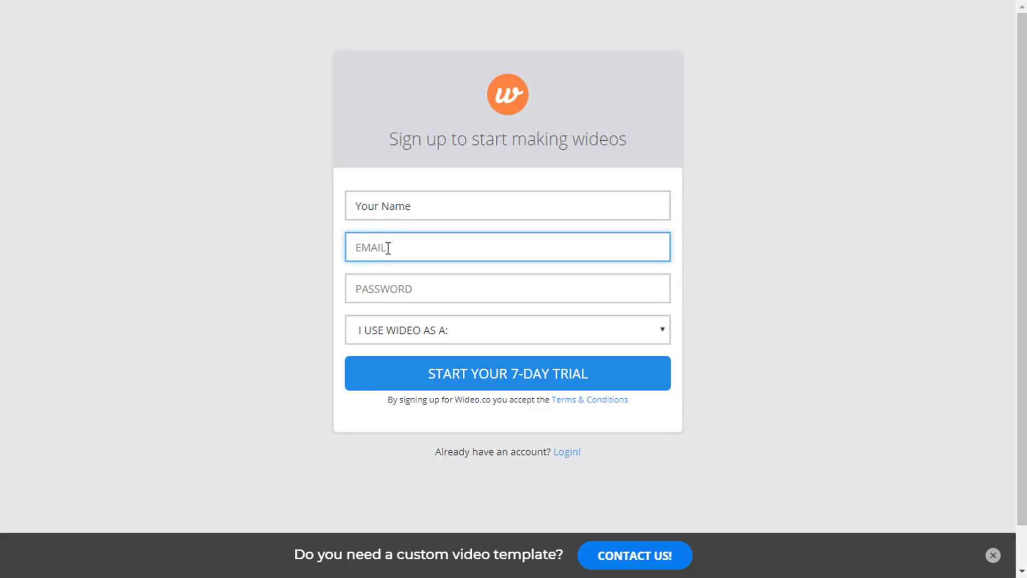
pyautogui.write('name@email.com')
pyautogui.click(384, 293)
pyautogui.write('pa')
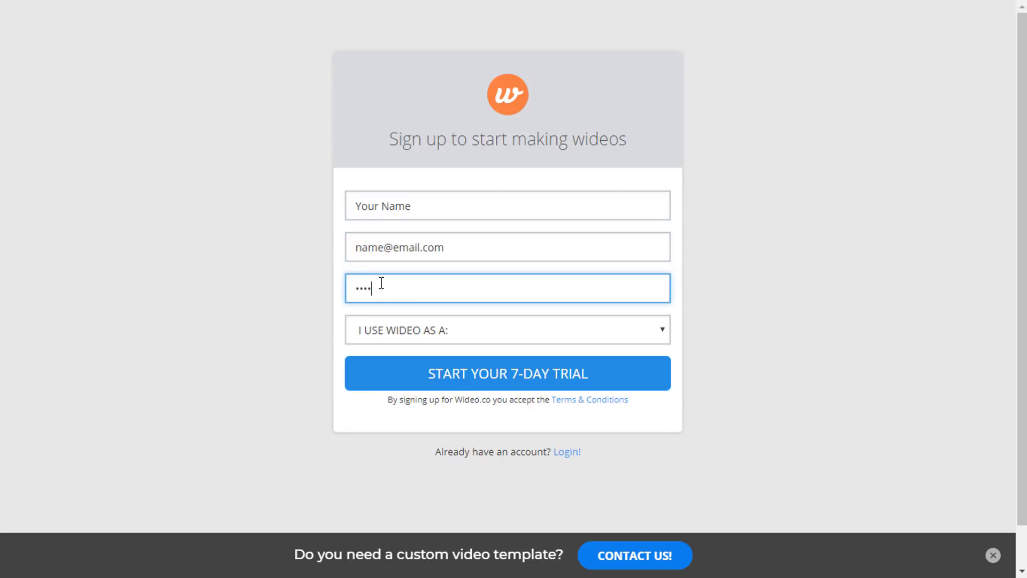
pyautogui.click(467, 338)
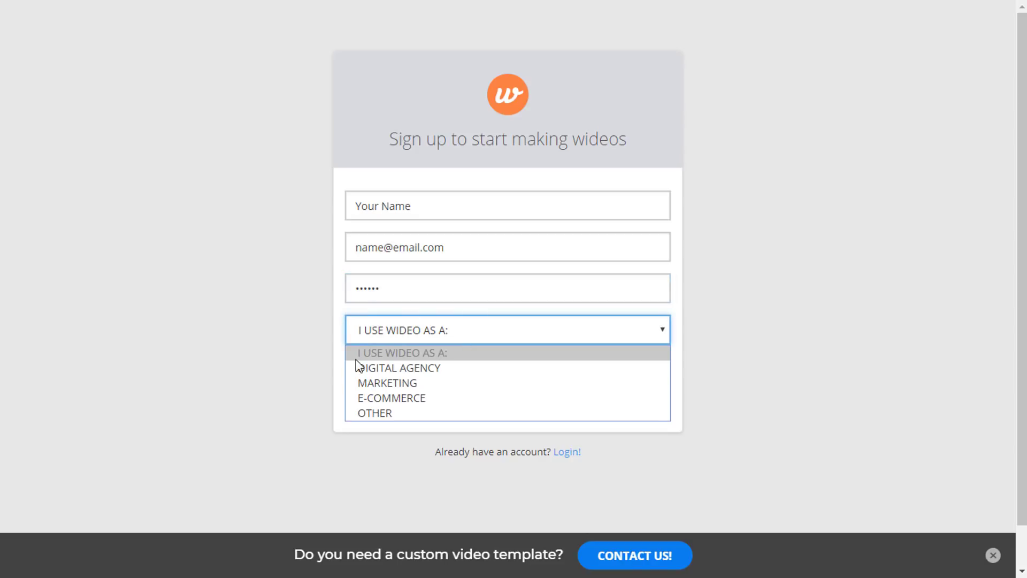
pyautogui.click(438, 382)
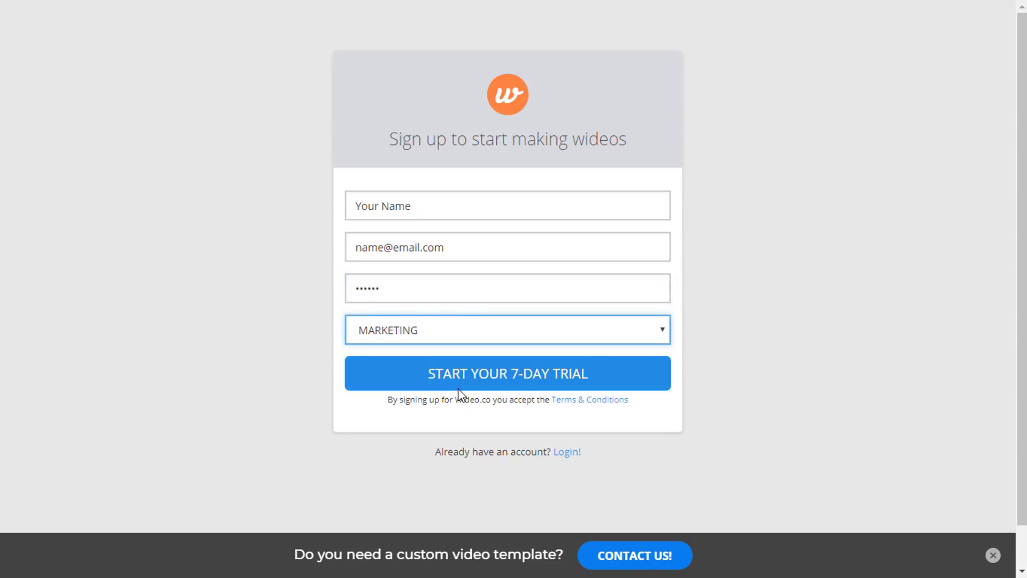
pyautogui.click(498, 378)
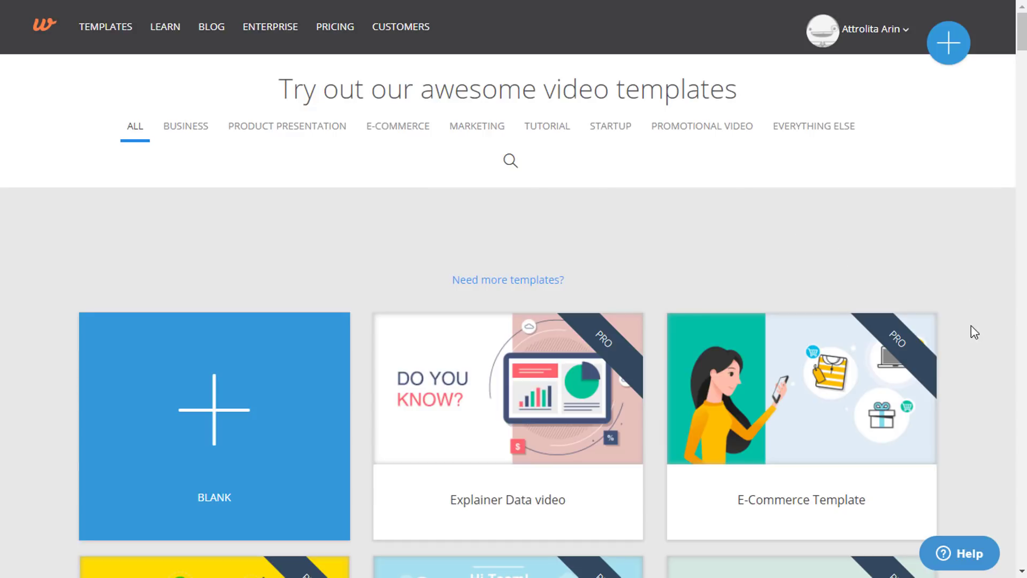
pyautogui.scroll(-10, 974, 335)
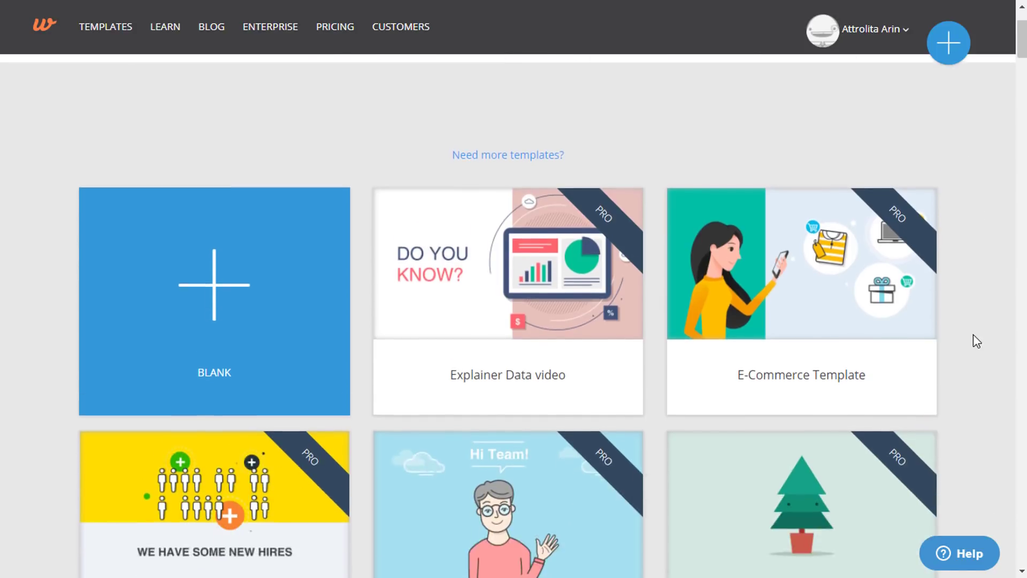
pyautogui.scroll(-7, 974, 334)
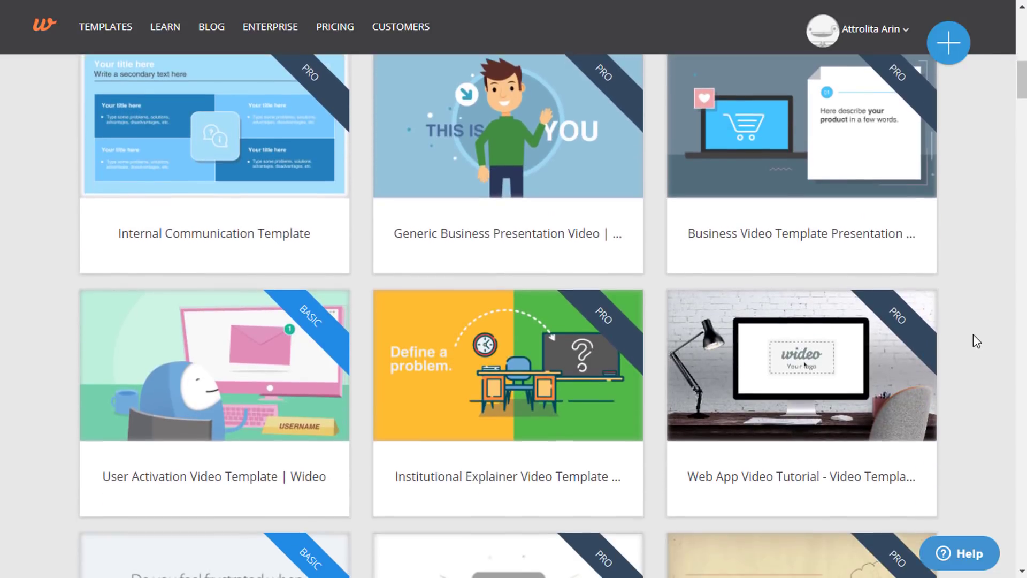
pyautogui.scroll(7, 974, 334)
pyautogui.scroll(6, 974, 335)
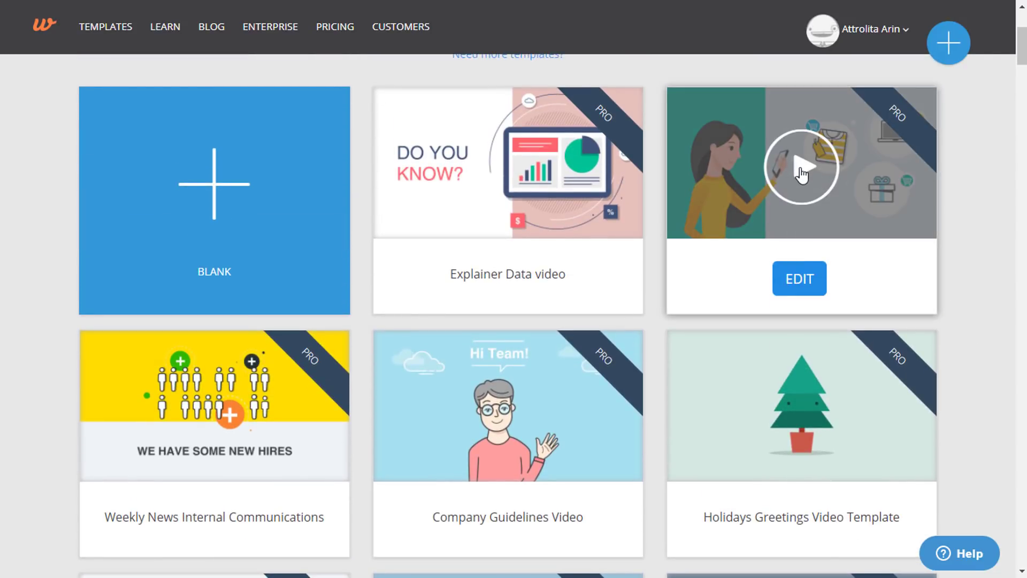
pyautogui.click(801, 170)
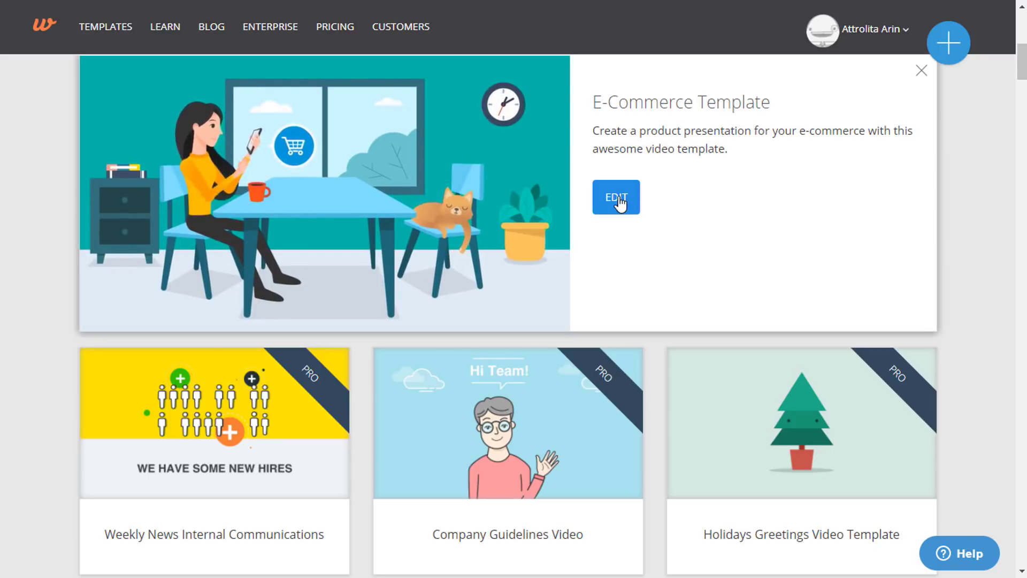
pyautogui.scroll(2, 909, 203)
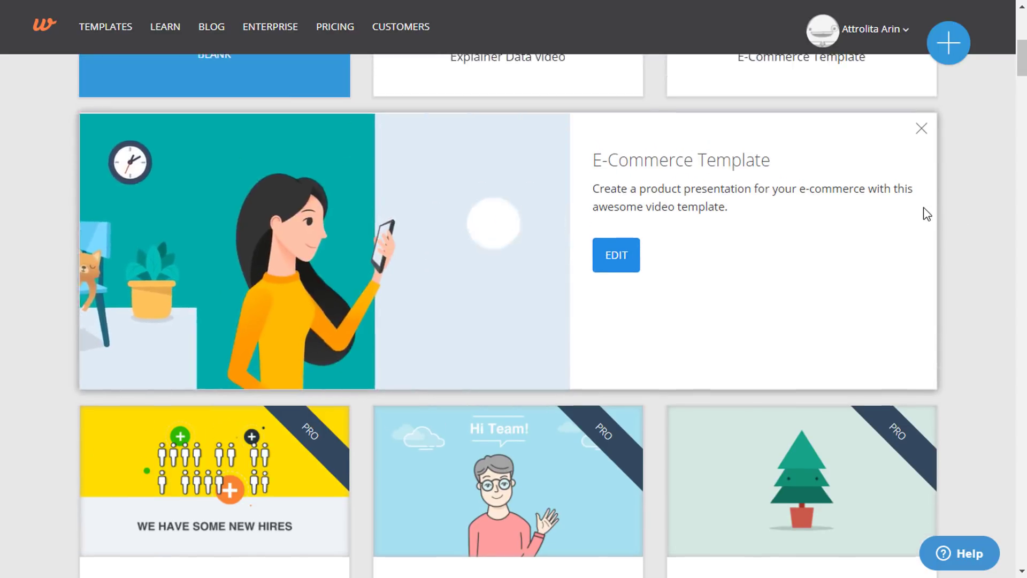
pyautogui.scroll(2, 933, 219)
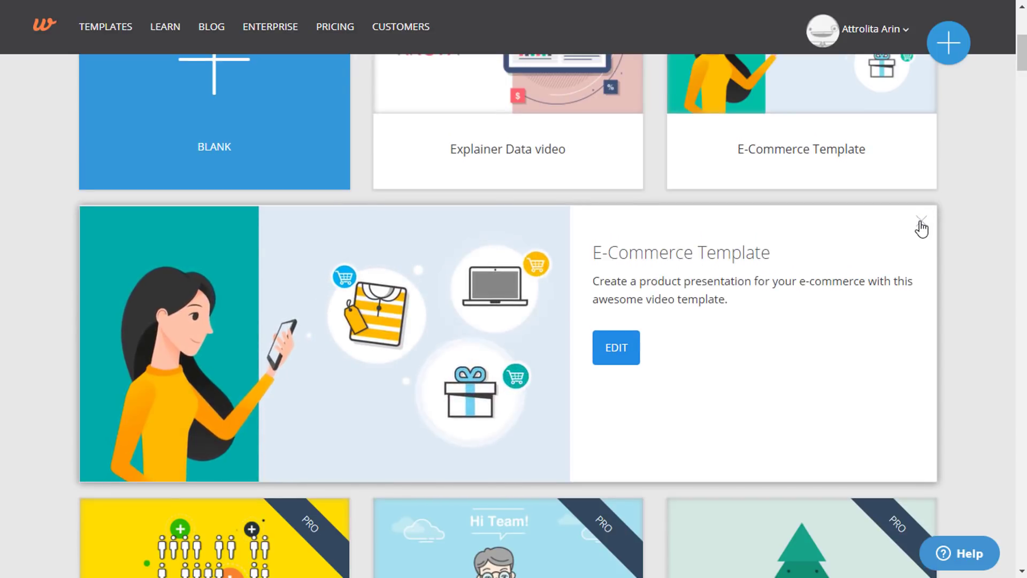
pyautogui.click(919, 223)
pyautogui.scroll(6, 945, 221)
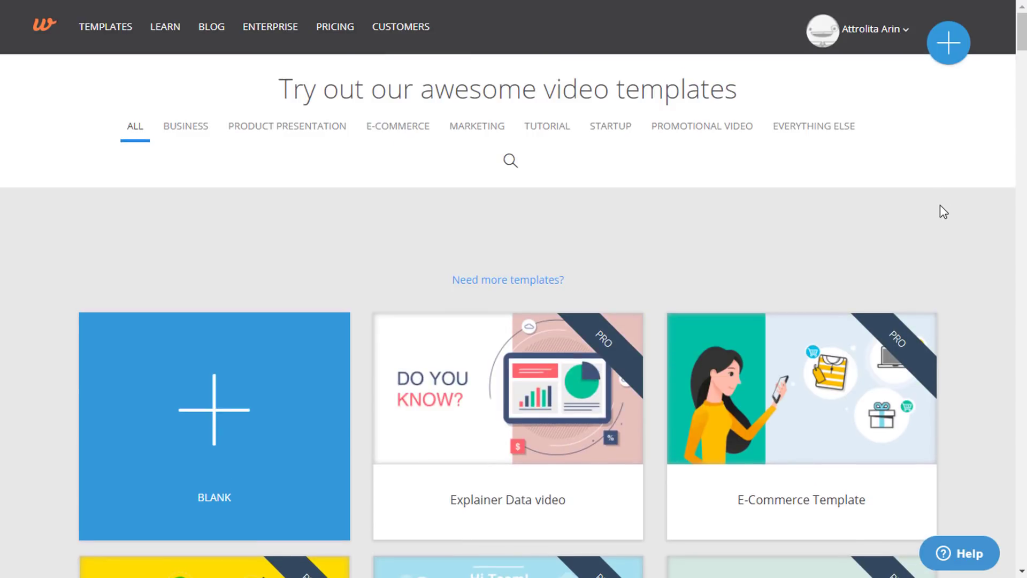
pyautogui.click(904, 35)
# - Go from My videos to the upgrade page and choose the Pro plan
pyautogui.click(885, 70)
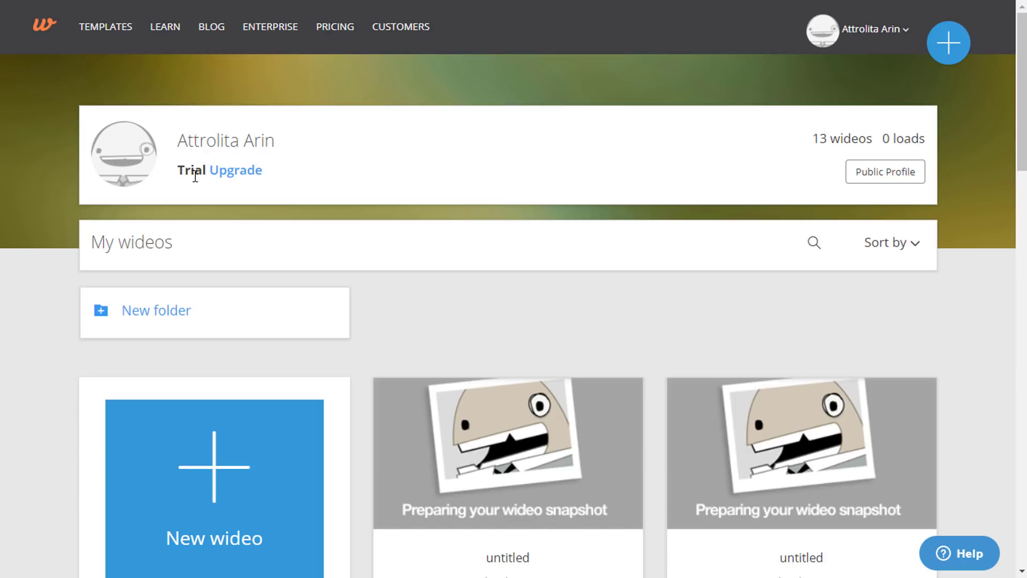
pyautogui.click(236, 171)
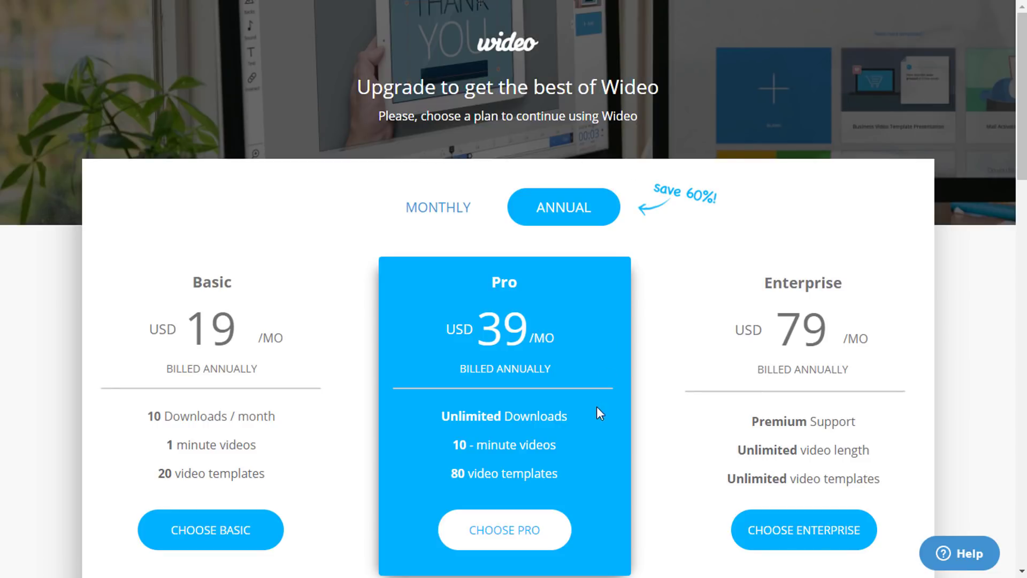
pyautogui.click(523, 543)
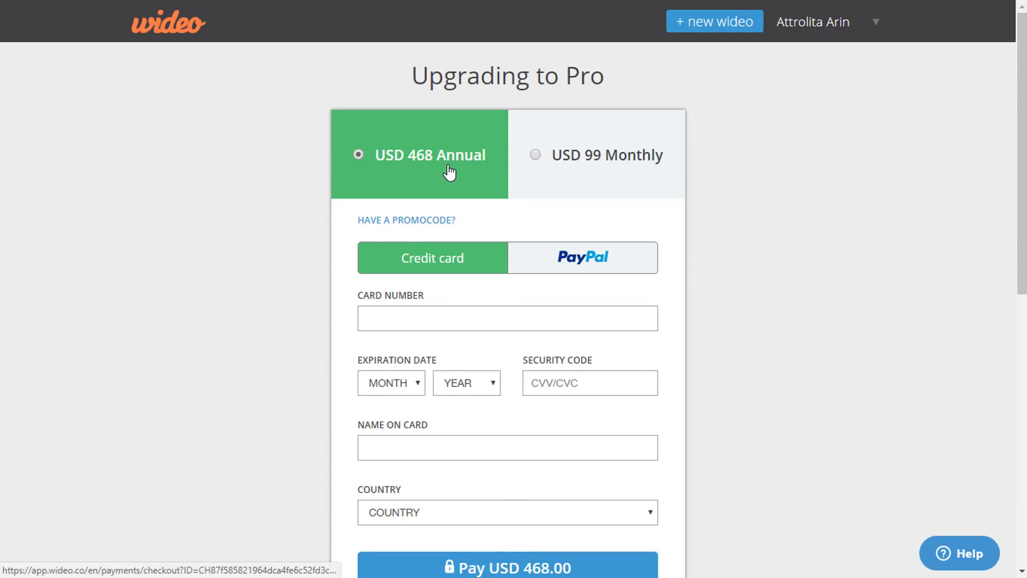
# - Enter a promo code at checkout and apply it to bring the annual price down to USD 327.60
pyautogui.click(413, 222)
pyautogui.click(451, 257)
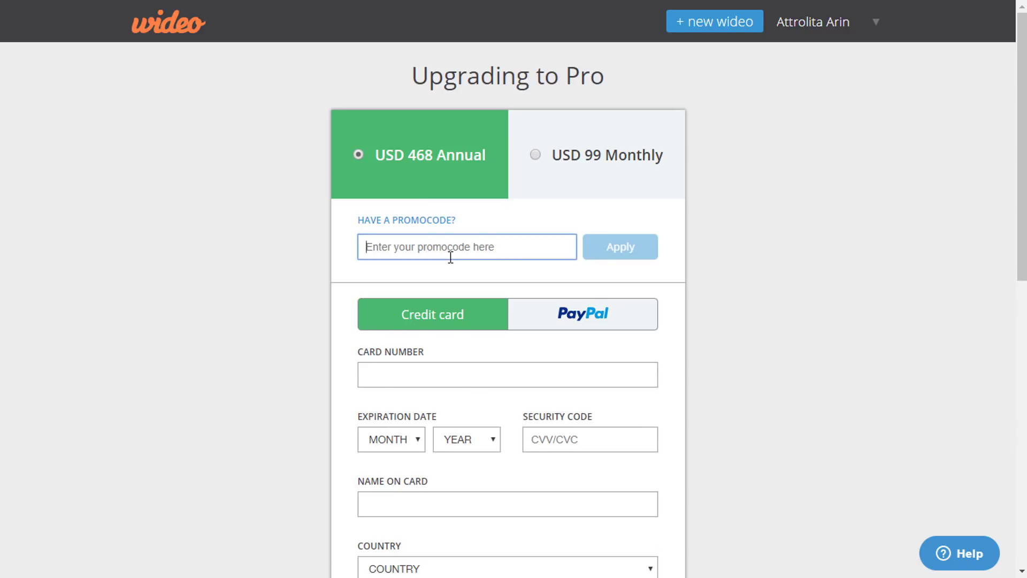
pyautogui.write('PPTSCHOOL')
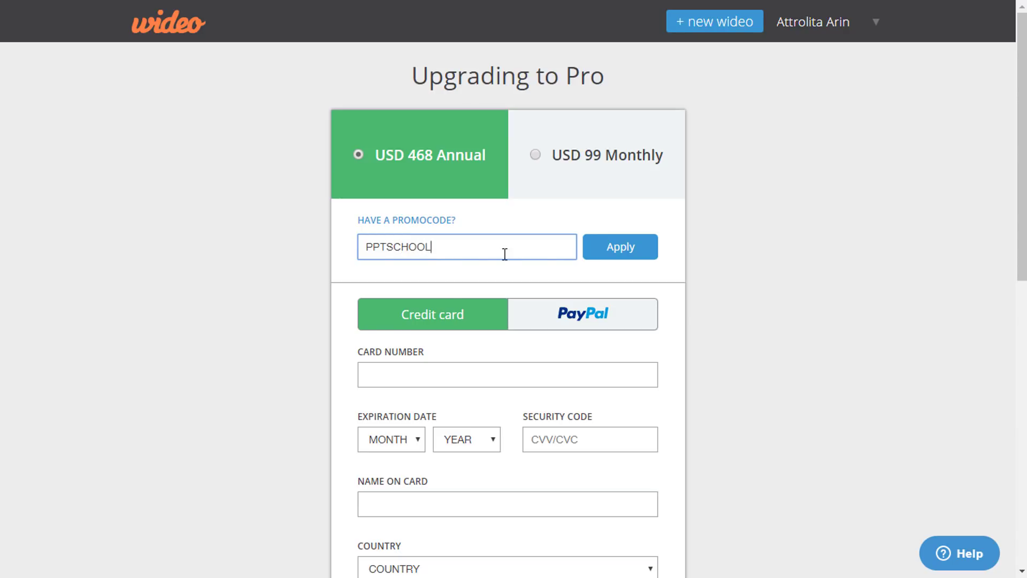
pyautogui.click(640, 250)
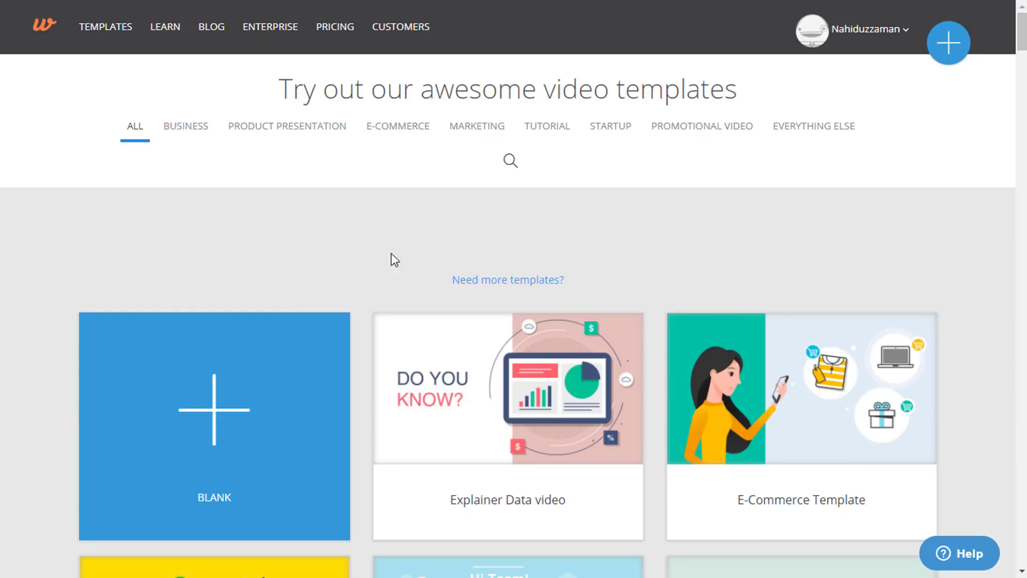
# - Edit the Explainer Data video template and select the transition of scene 01, the DO YOU KNOW? scene
pyautogui.moveTo(583, 427)
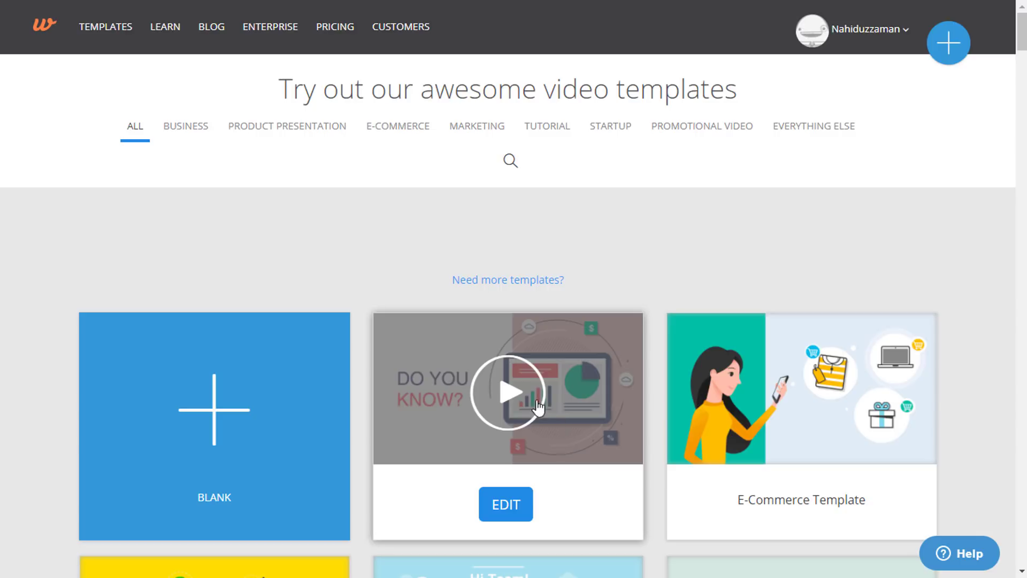
pyautogui.click(507, 511)
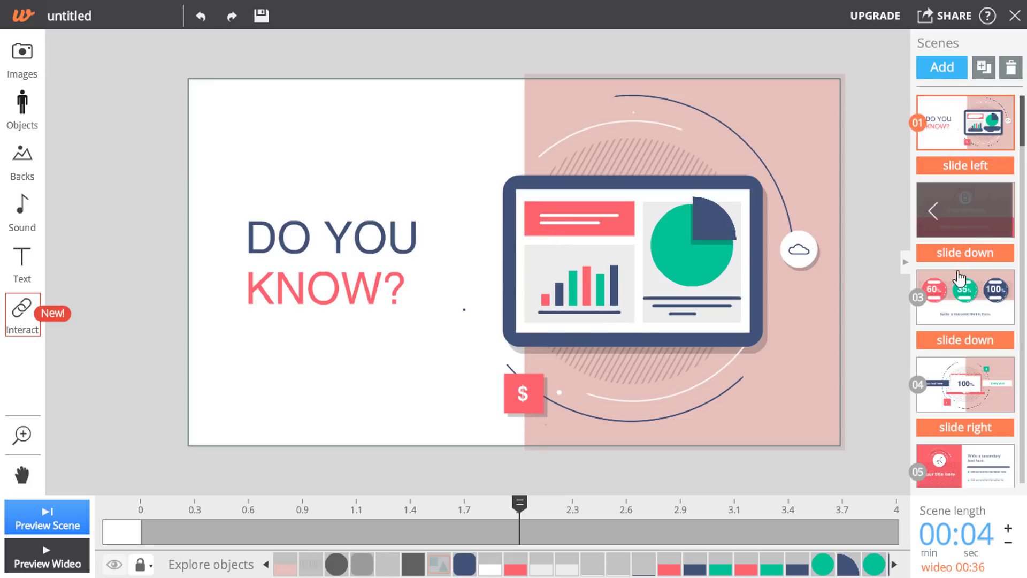
pyautogui.scroll(-5, 957, 467)
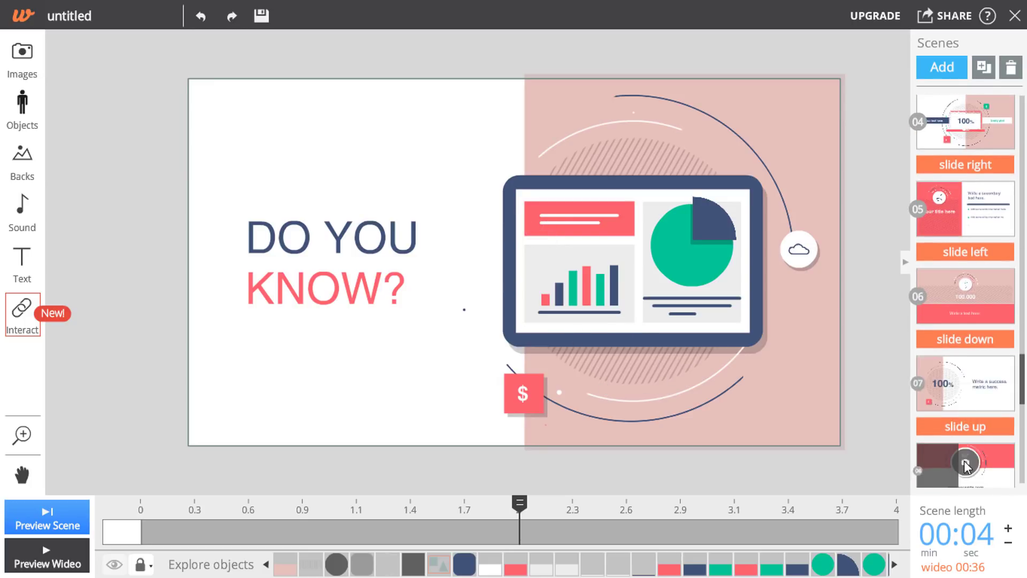
pyautogui.scroll(5, 965, 466)
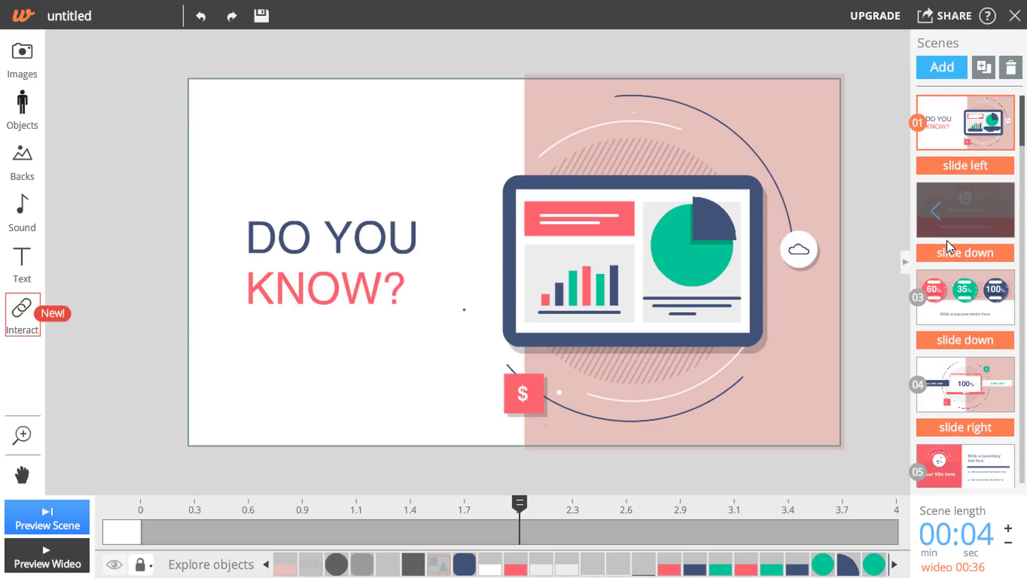
pyautogui.click(957, 169)
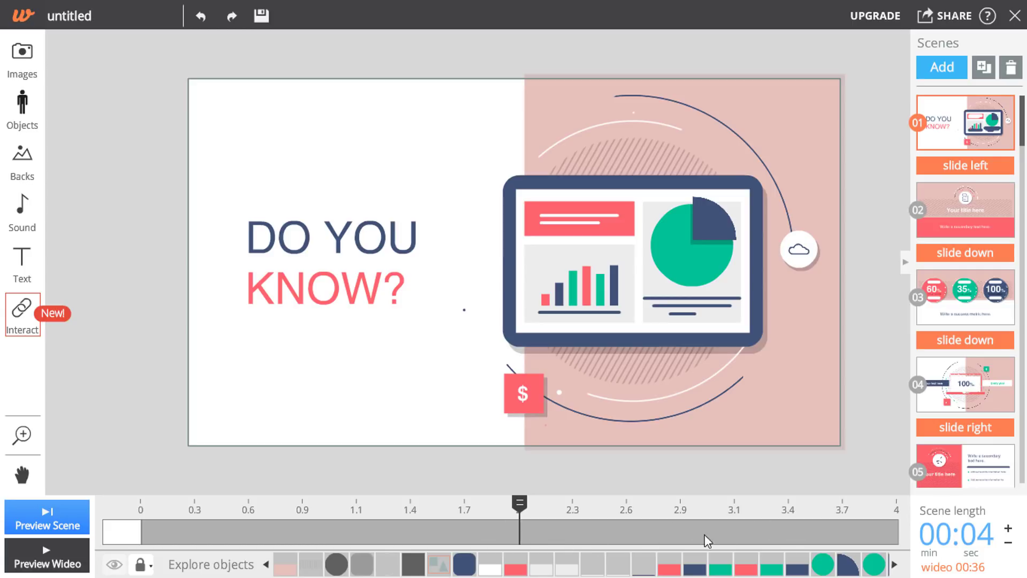
# - Replace the DO YOU KNOW? title with CREATE and VIDEO on two lines
pyautogui.click(381, 244)
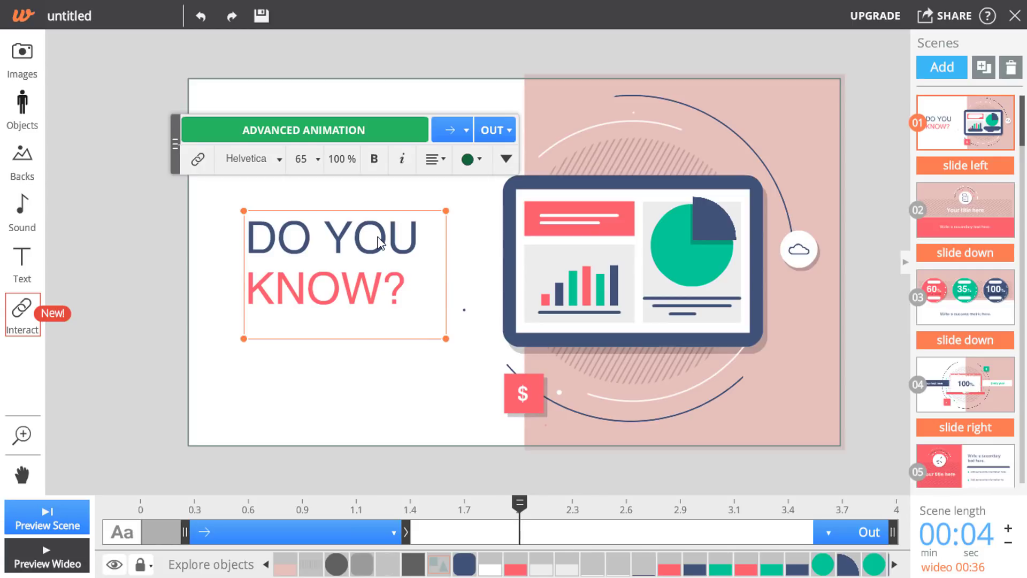
pyautogui.doubleClick(383, 241)
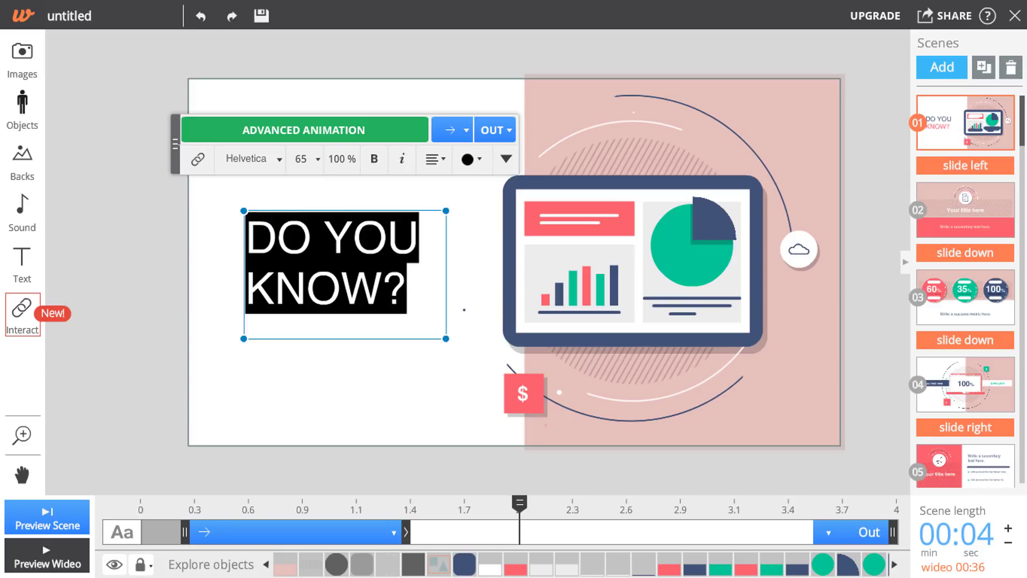
pyautogui.write('CRE')
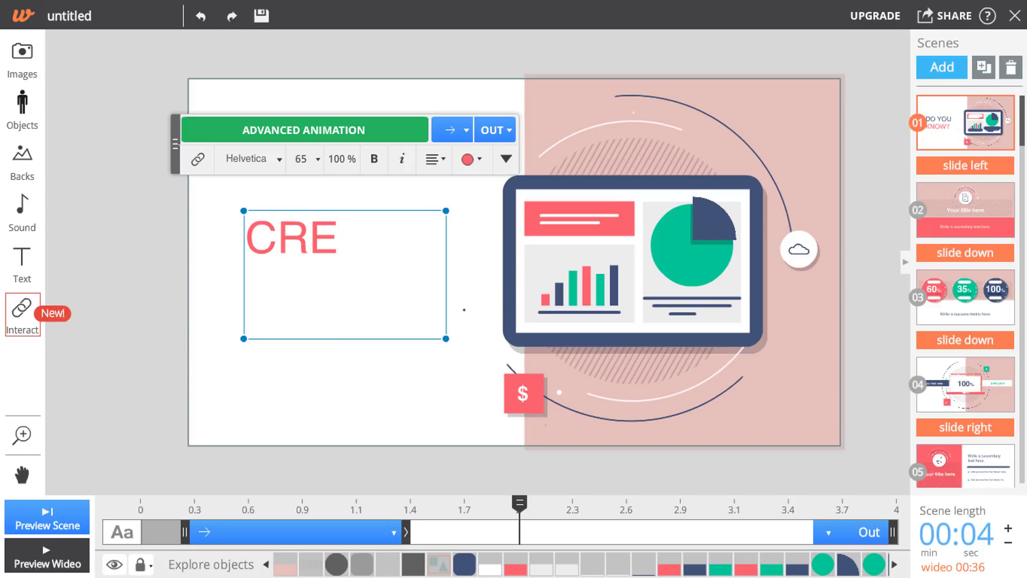
pyautogui.write('ATE')
pyautogui.press('Return')
pyautogui.write('V')
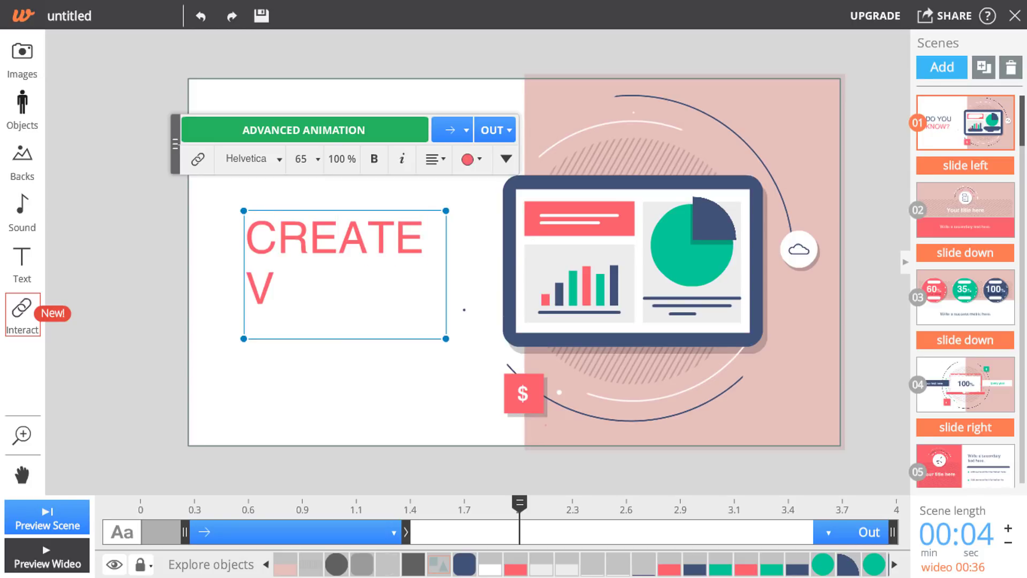
pyautogui.write('IDEO')
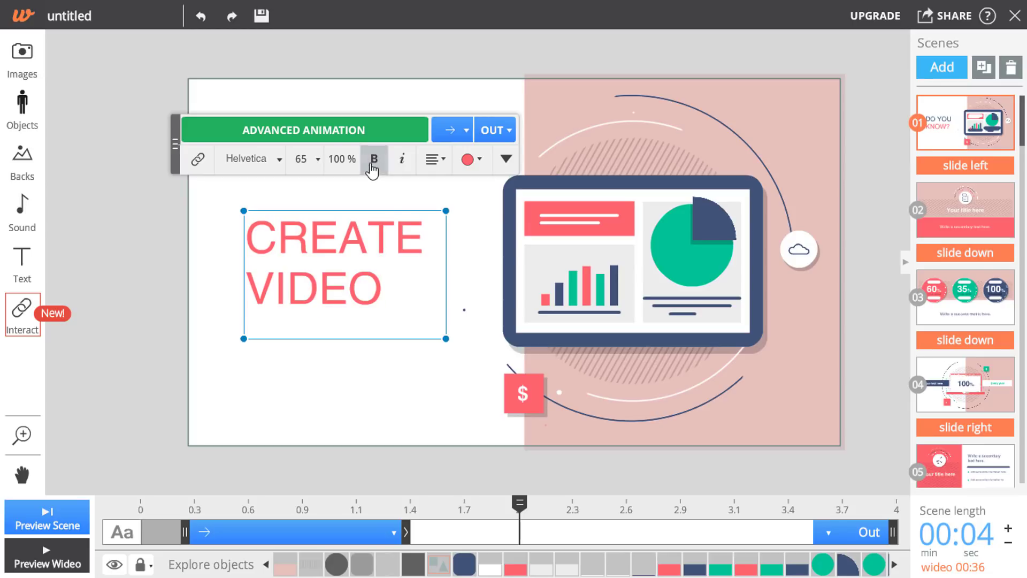
# - Make the title bold and italic with a grow entrance and the Rockwell font
pyautogui.click(373, 159)
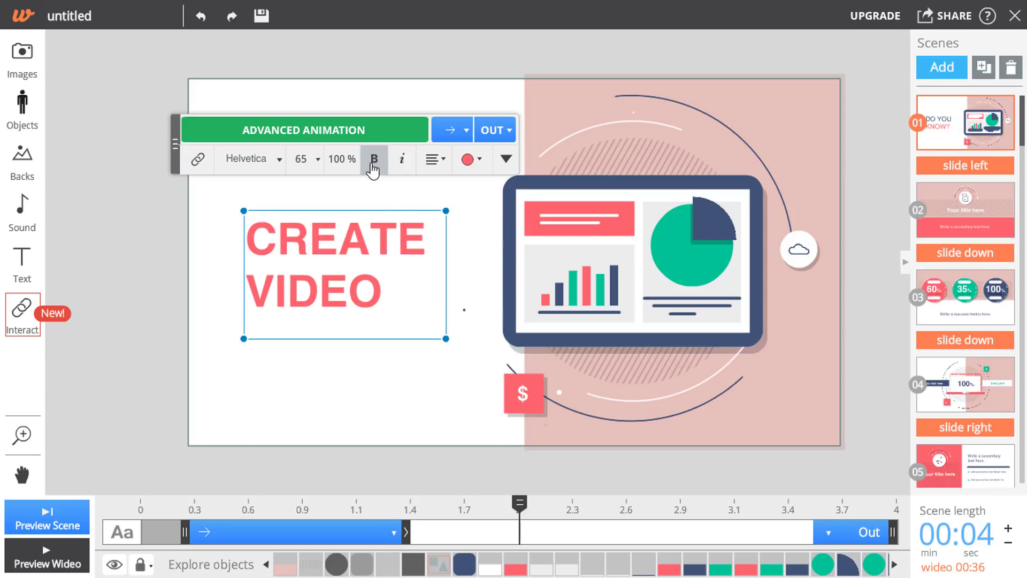
pyautogui.click(401, 163)
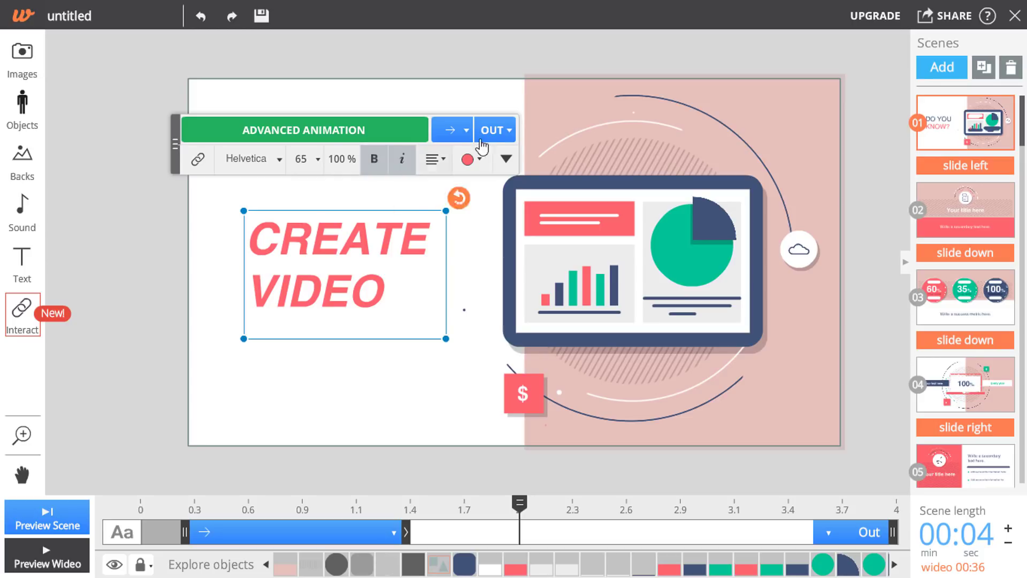
pyautogui.click(466, 130)
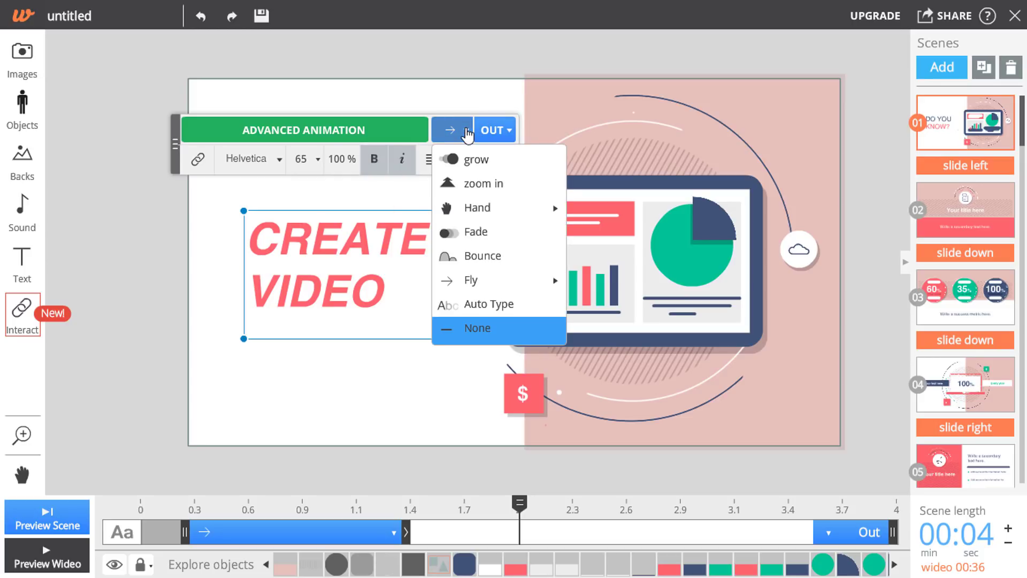
pyautogui.click(488, 164)
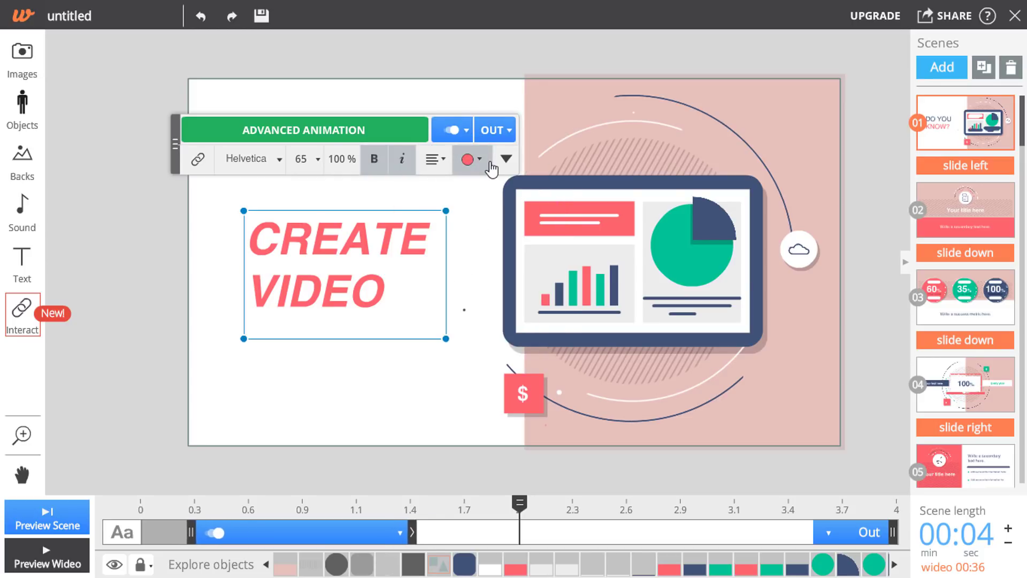
pyautogui.click(277, 166)
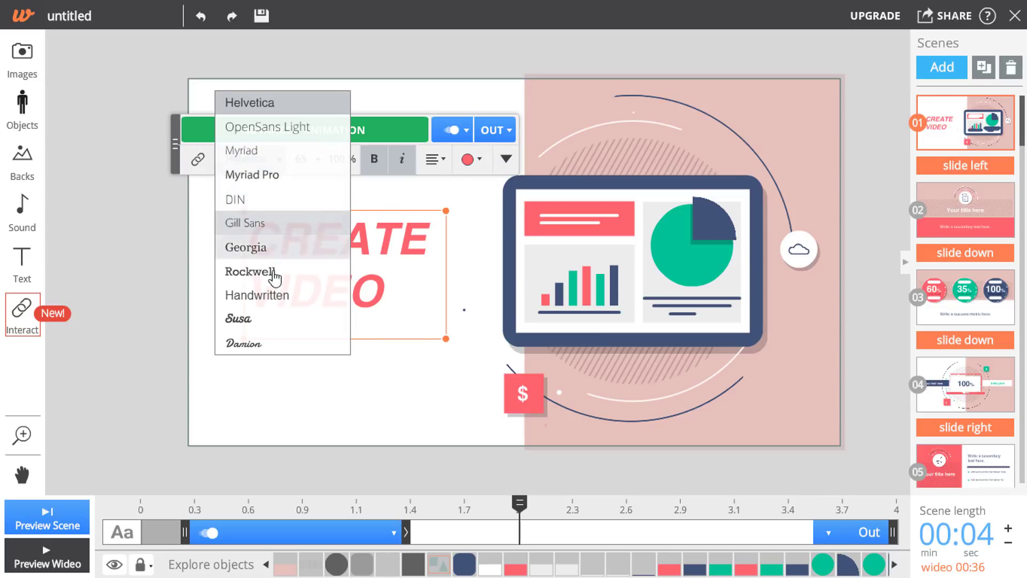
pyautogui.click(393, 382)
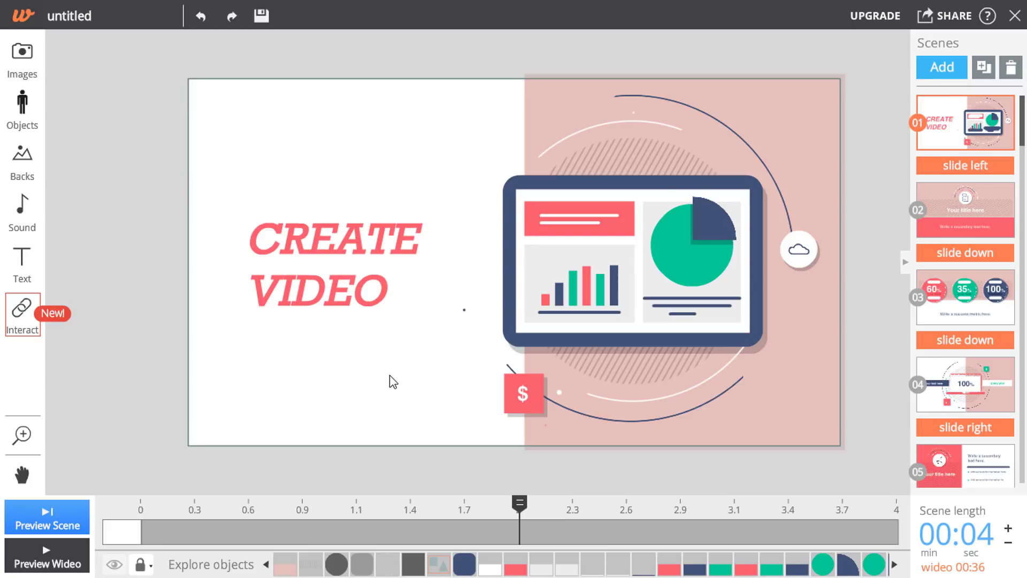
pyautogui.click(23, 81)
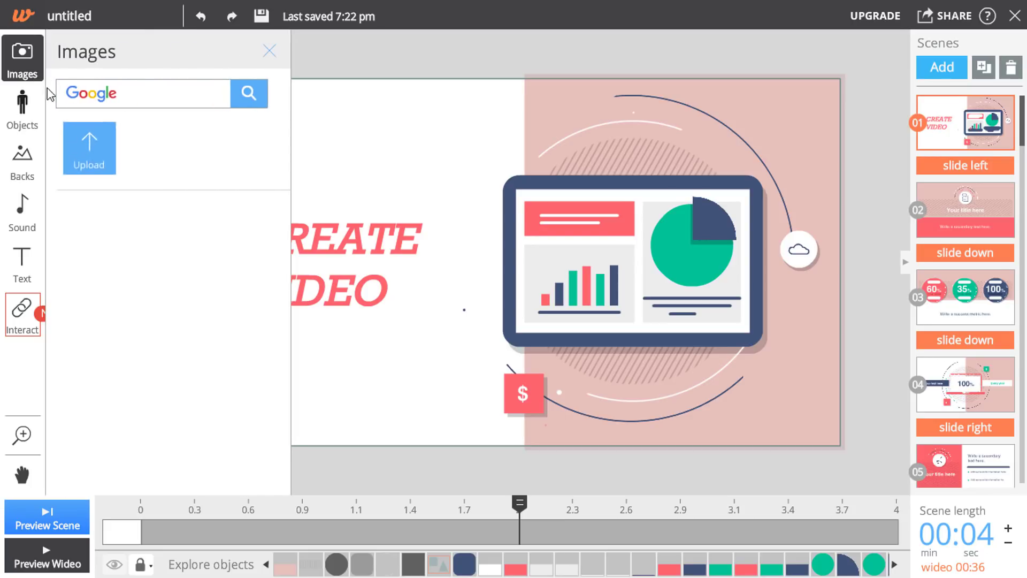
pyautogui.click(22, 126)
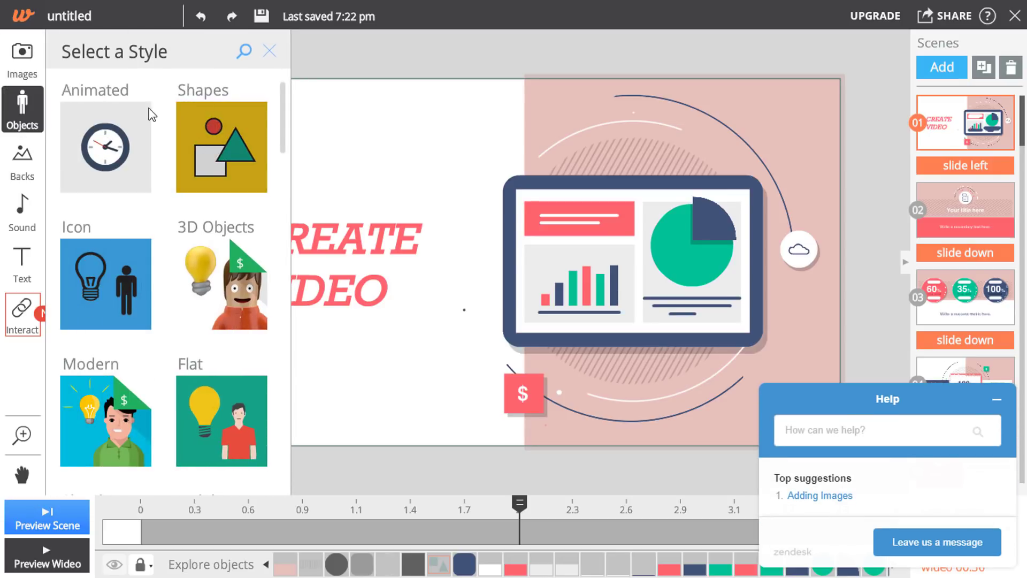
pyautogui.scroll(-1, 84, 155)
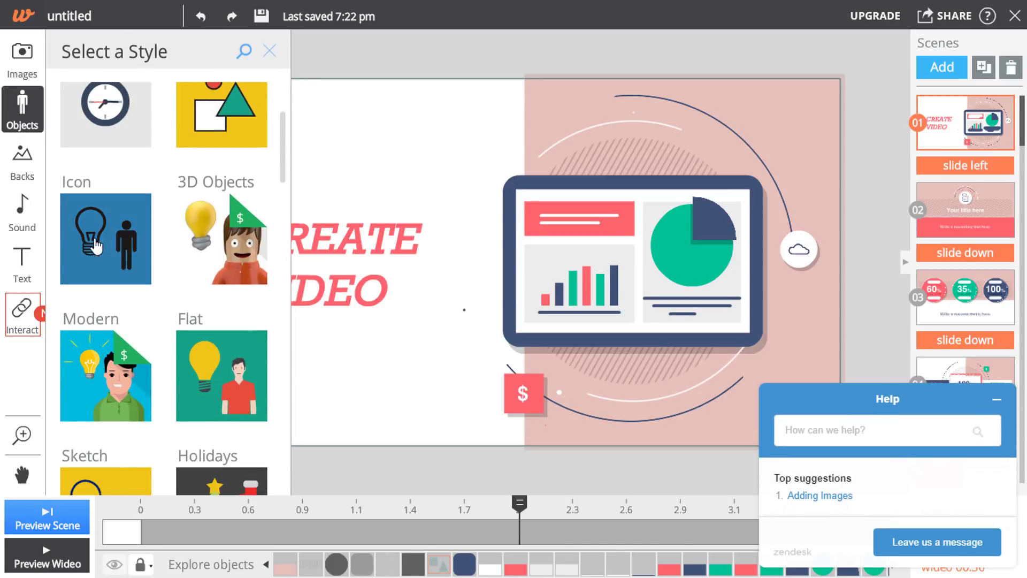
pyautogui.scroll(1, 193, 384)
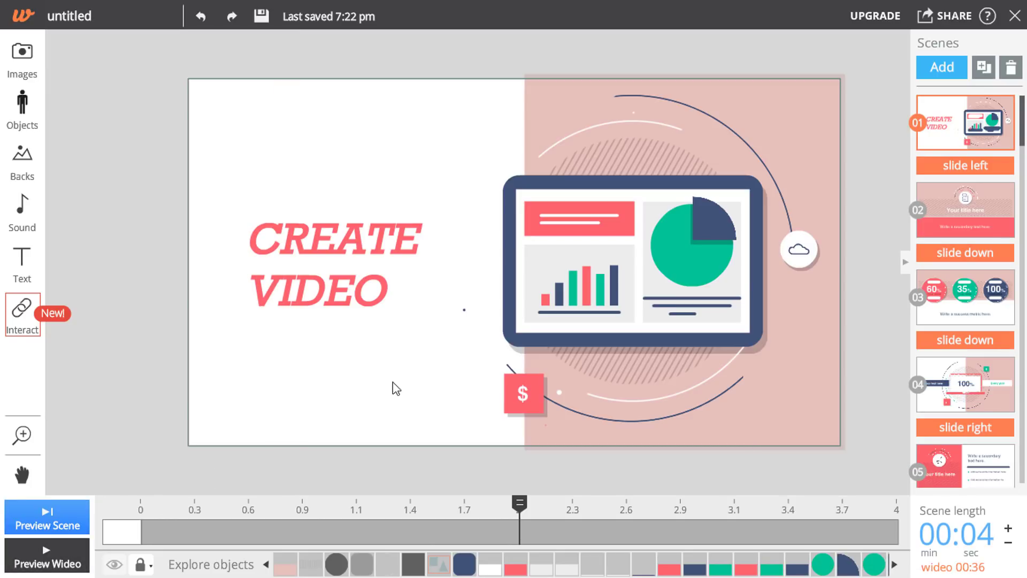
# - Choose Download from the Share options, which leads to the Upgrading to Pro page
pyautogui.click(946, 17)
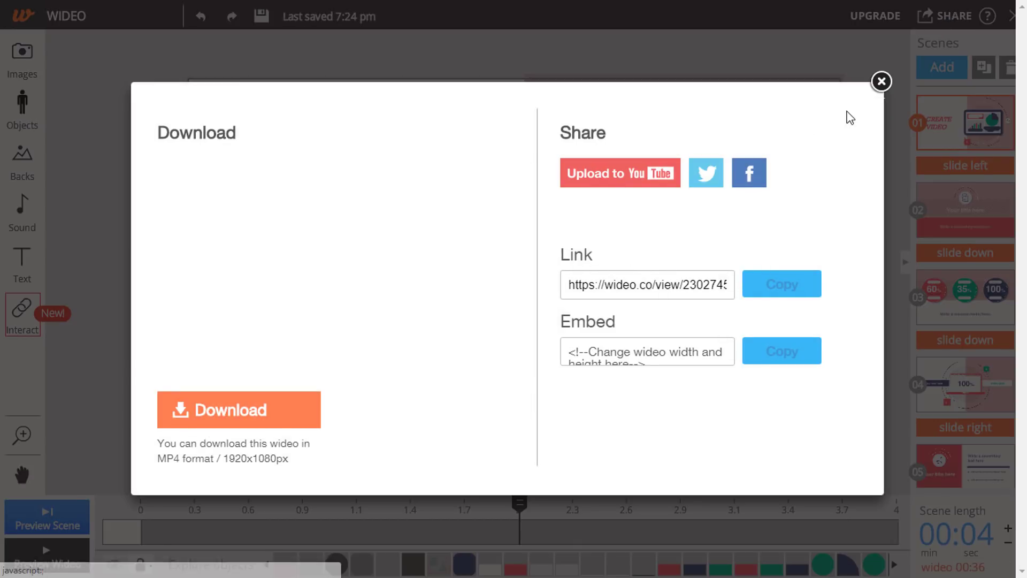
pyautogui.click(881, 81)
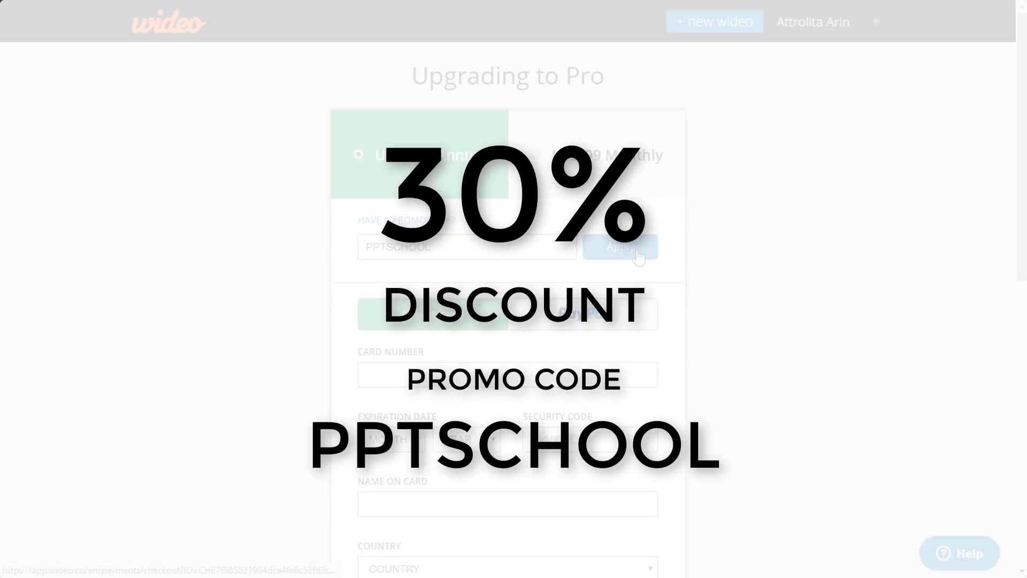
# - Apply the typed promo code so the annual Pro plan drops to USD 327.60
pyautogui.click(621, 248)
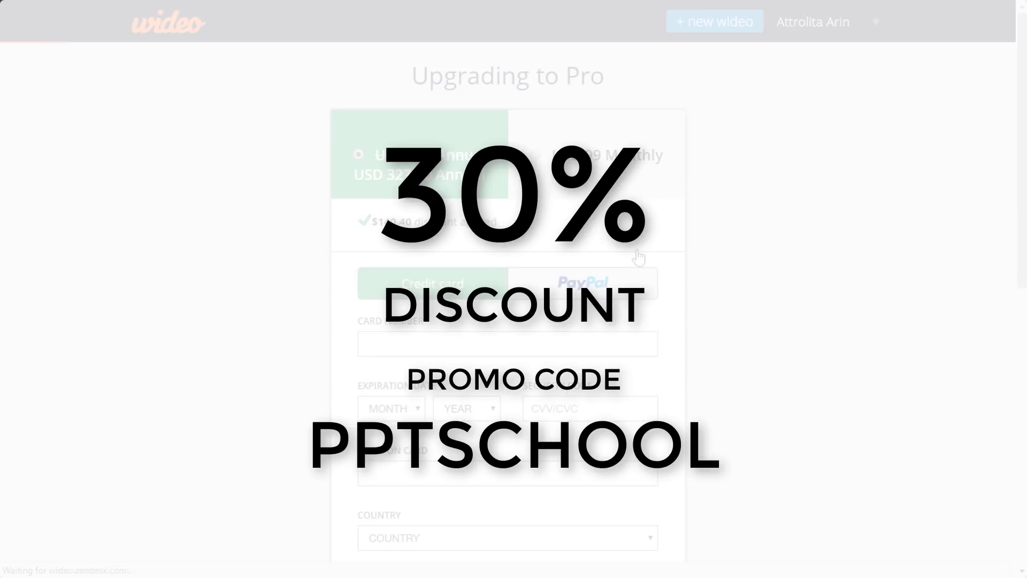